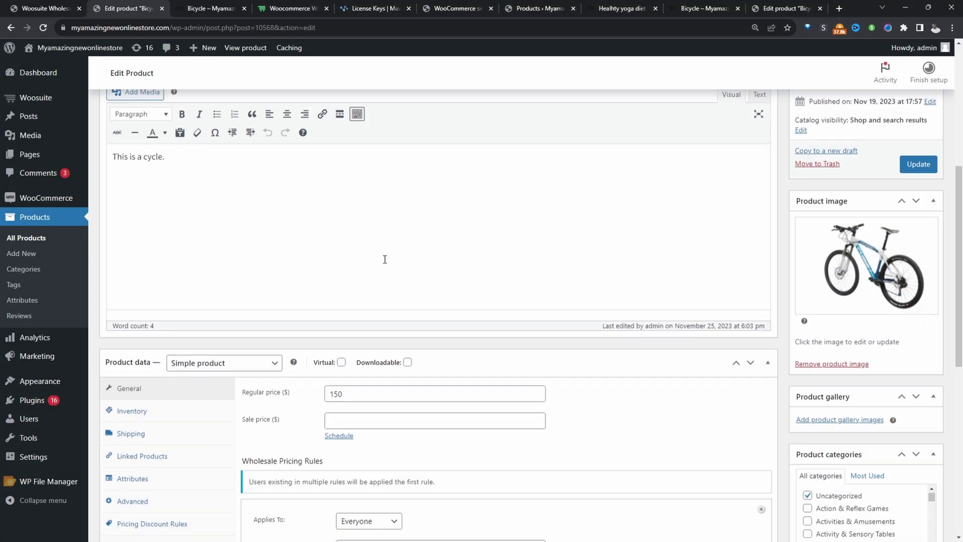
Point out the Bicycle's regular price of 150 and its US wholesale price of 100.
{"action": "scroll", "coordinate": [385, 259], "scroll_direction": "up", "scroll_amount": 2}
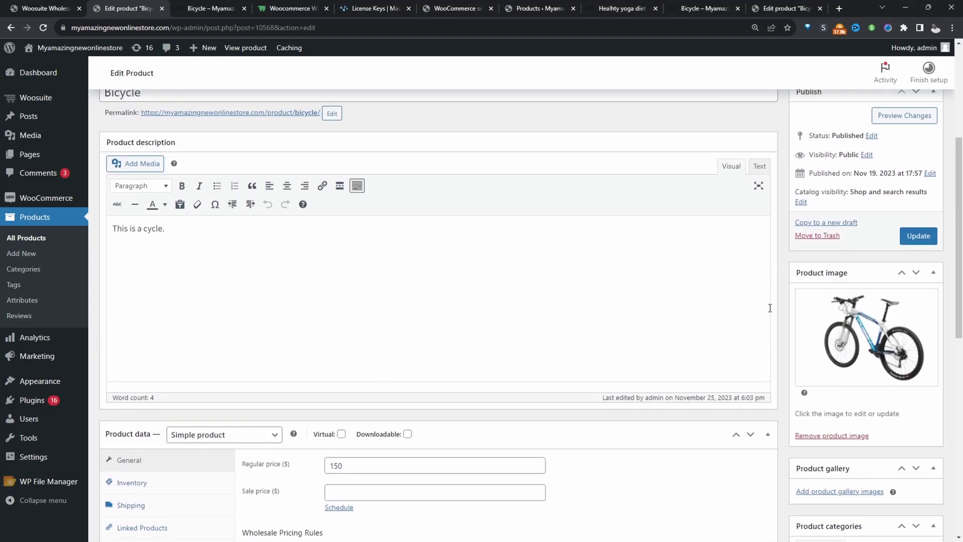
{"action": "double_click", "coordinate": [341, 465]}
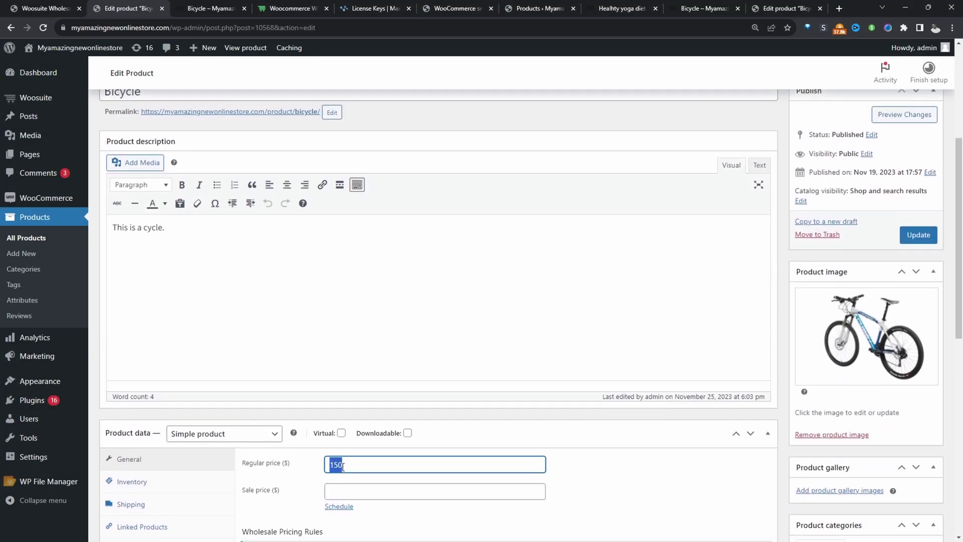
{"action": "scroll", "coordinate": [352, 461], "scroll_direction": "down", "scroll_amount": 1}
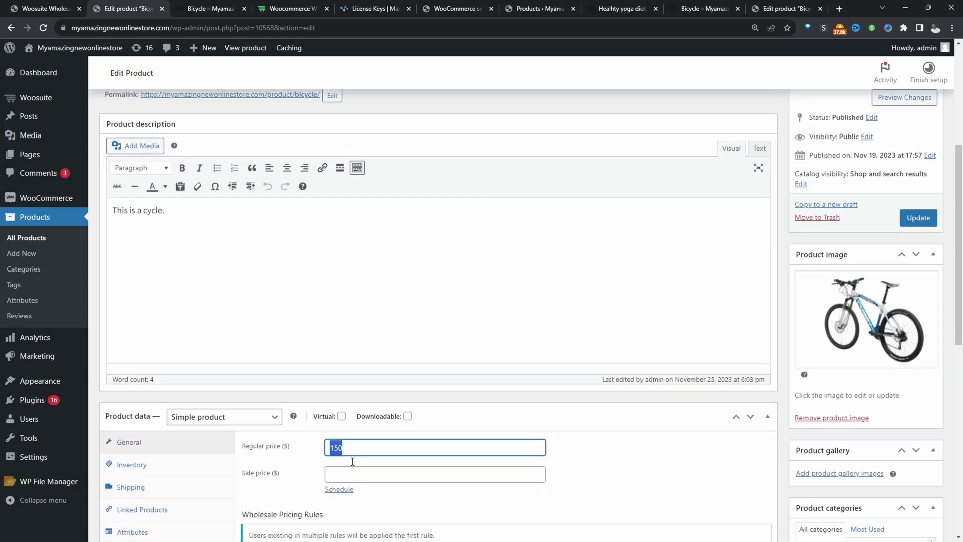
{"action": "scroll", "coordinate": [352, 461], "scroll_direction": "down", "scroll_amount": 4}
{"action": "double_click", "coordinate": [396, 461]}
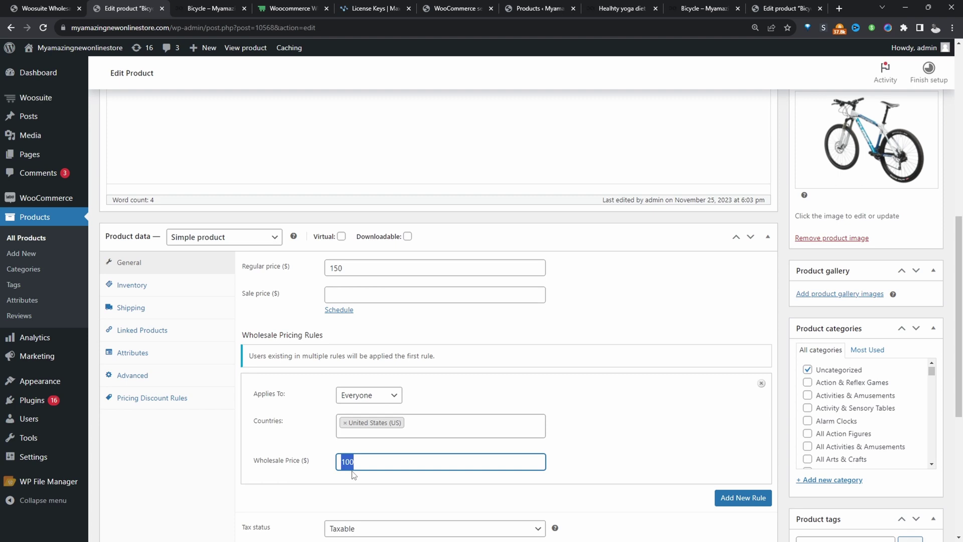
View the Bicycle storefront page through a United States Proton VPN server, now showing $100.00.
{"action": "left_click", "coordinate": [235, 52]}
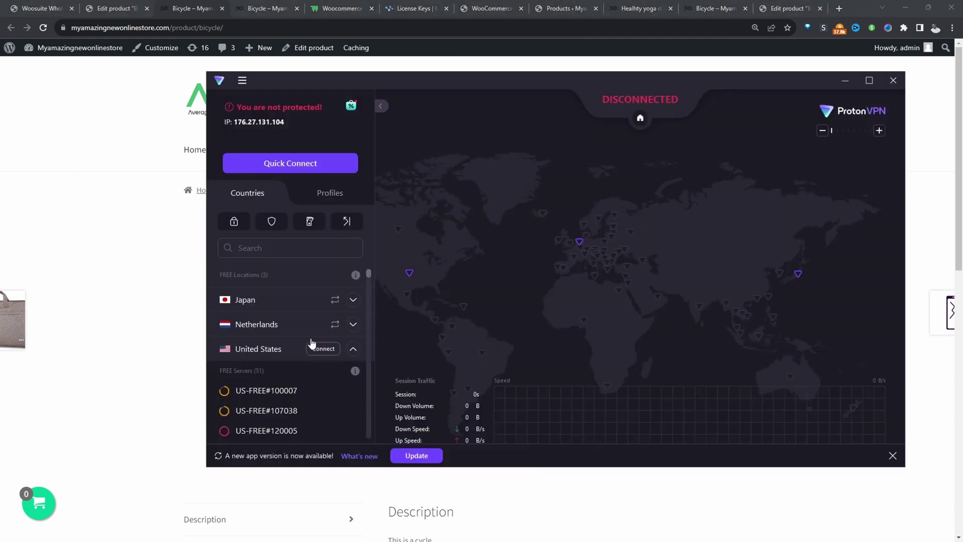
{"action": "left_click", "coordinate": [320, 350]}
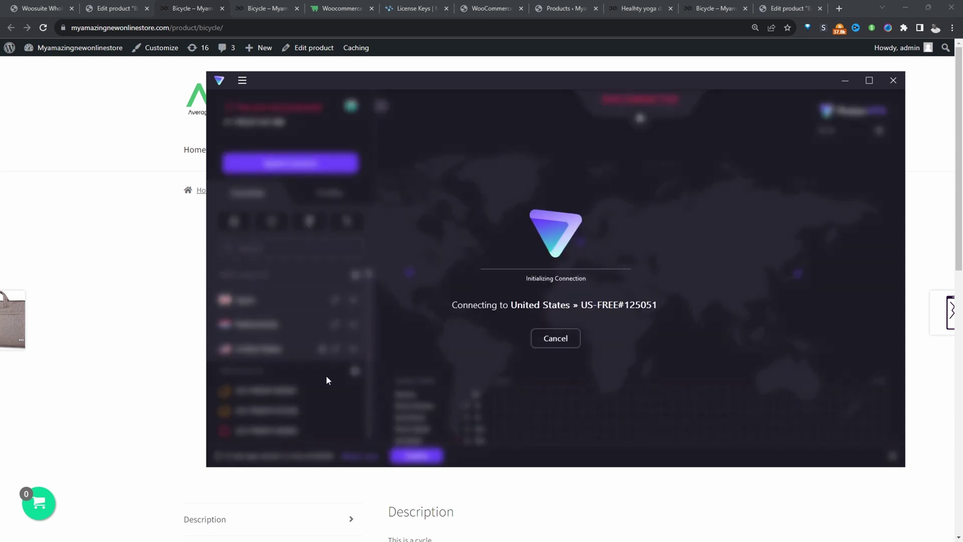
{"action": "left_click", "coordinate": [149, 74]}
{"action": "left_click", "coordinate": [43, 28]}
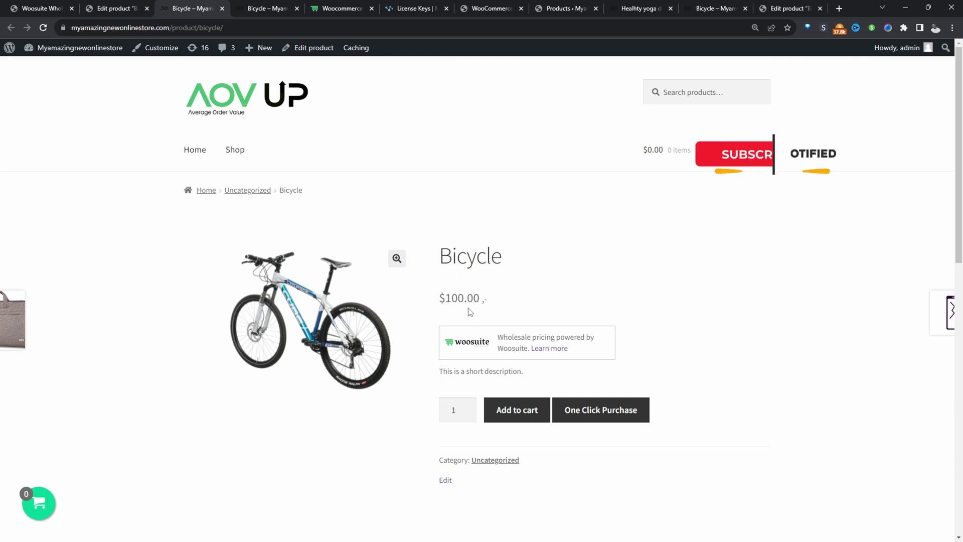
Switch to the AOVUP Woocommerce Wholesale Suite information page.
{"action": "left_click", "coordinate": [336, 11]}
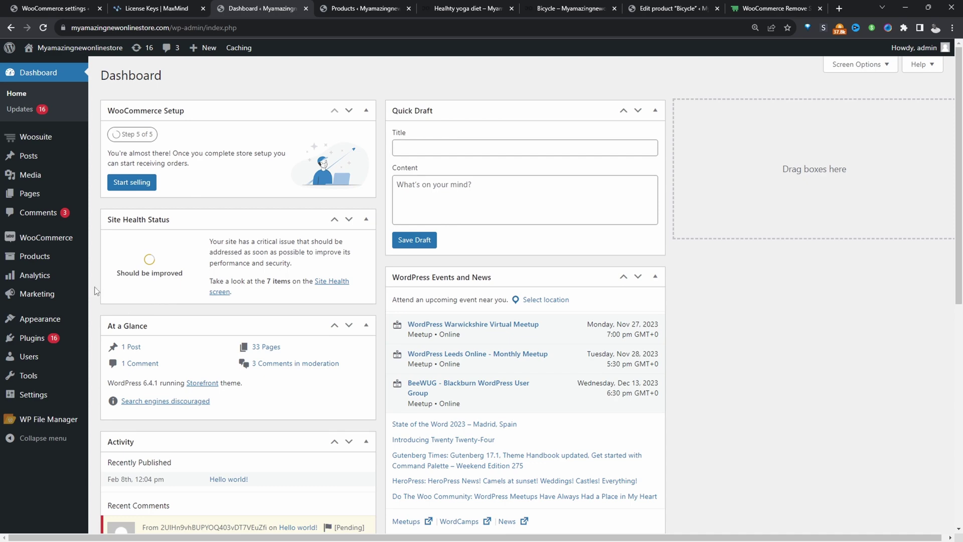
Go to WooCommerce Settings and its Integration tab with the empty MaxMind License Key field.
{"action": "mouse_move", "coordinate": [84, 246]}
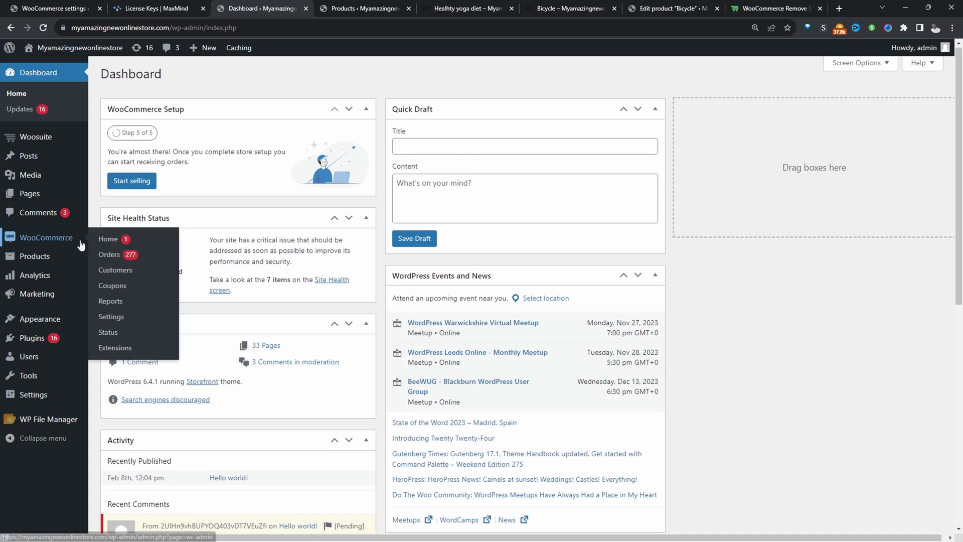
{"action": "left_click", "coordinate": [132, 321]}
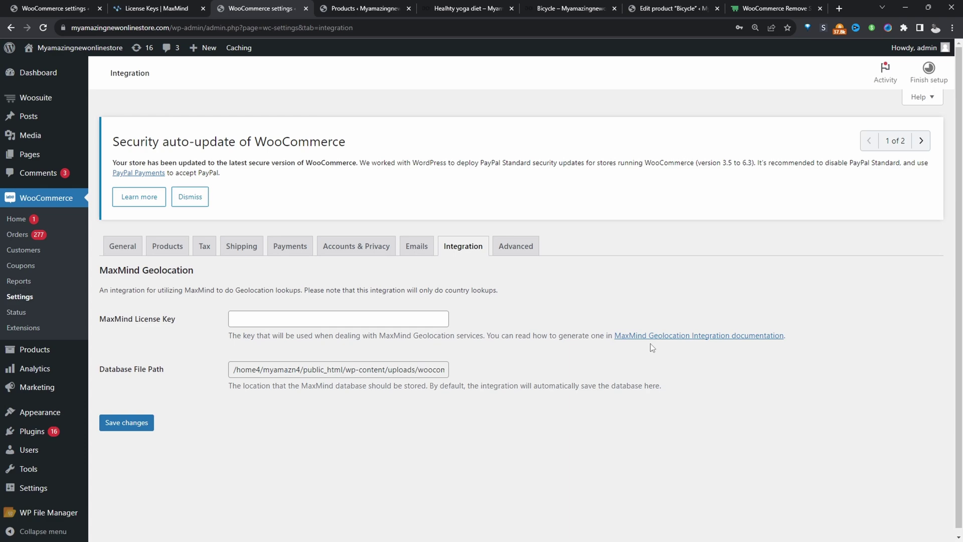
Generate and confirm a new MaxMind license key, License Key #2, and select it.
{"action": "left_click", "coordinate": [158, 8]}
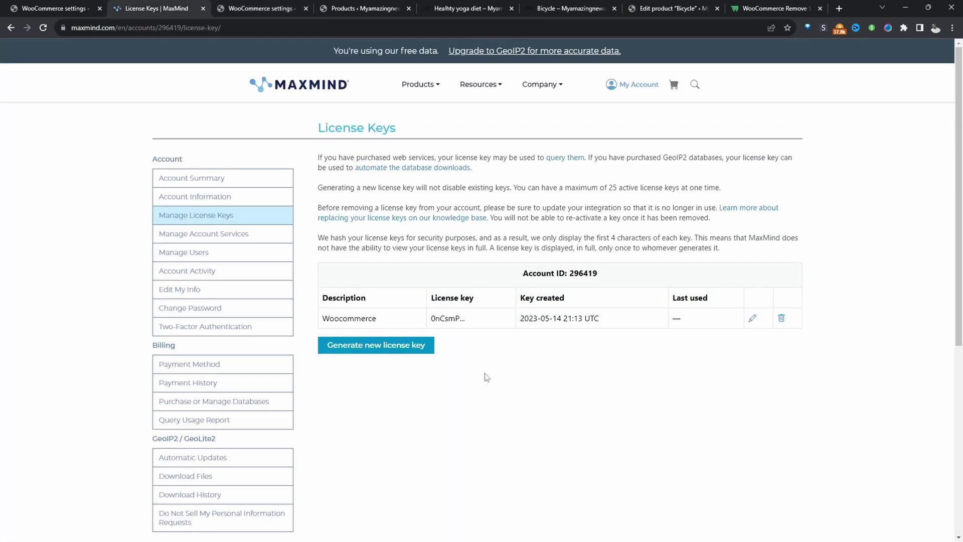
{"action": "left_click", "coordinate": [380, 346]}
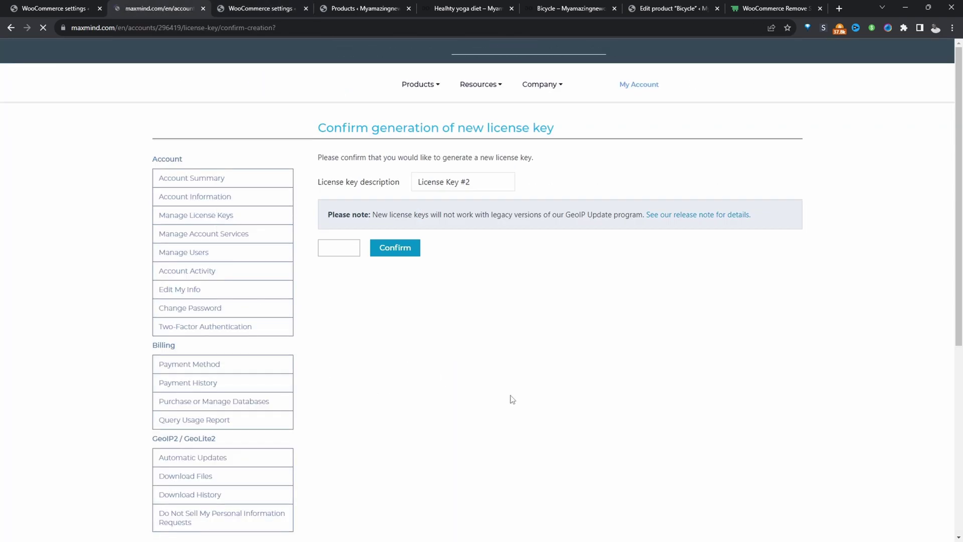
{"action": "left_click", "coordinate": [383, 249]}
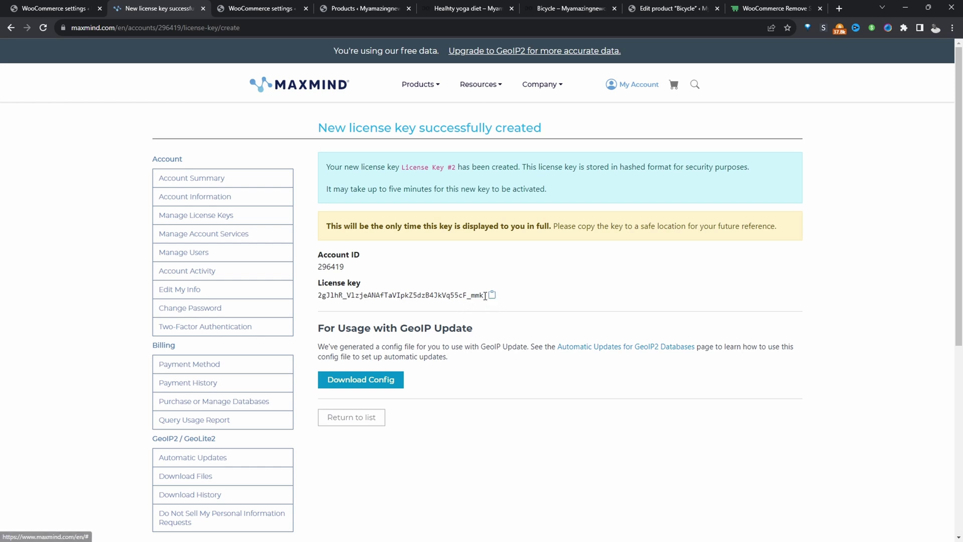
{"action": "left_click_drag", "start_coordinate": [485, 295], "coordinate": [318, 296]}
Paste the new key into MaxMind License Key, save it, and dismiss the password prompt.
{"action": "key", "text": "ctrl+Tab"}
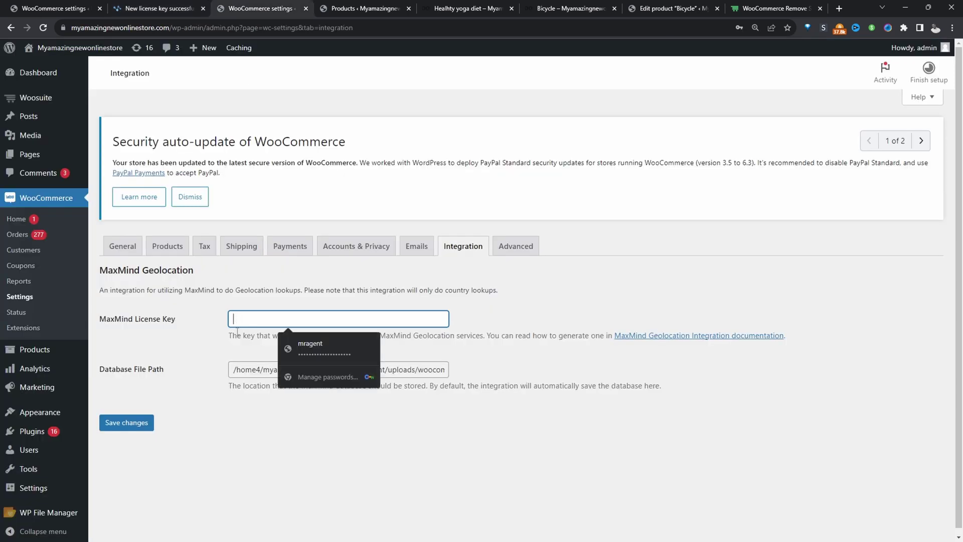
{"action": "key", "text": "ctrl+v"}
{"action": "left_click", "coordinate": [145, 425]}
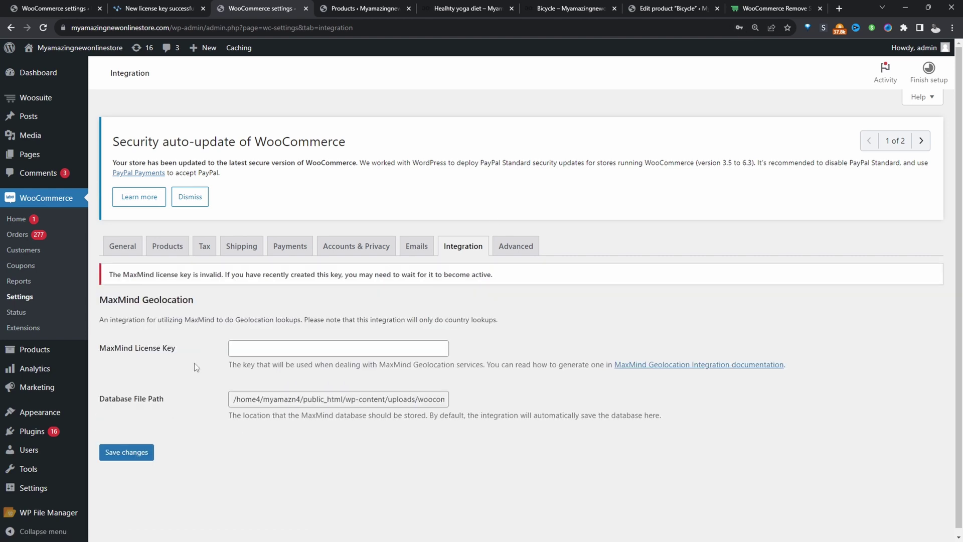
{"action": "left_click", "coordinate": [253, 347]}
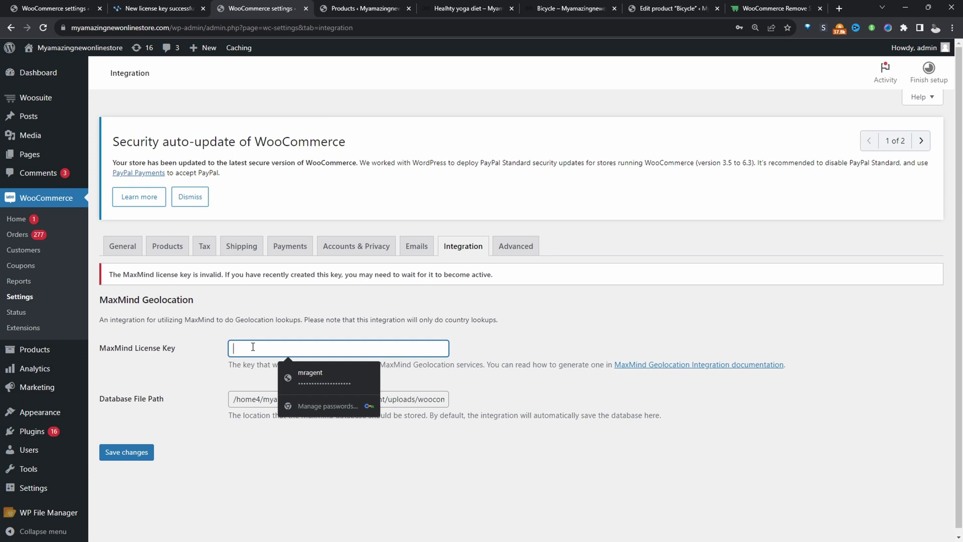
{"action": "key", "text": "ctrl+v"}
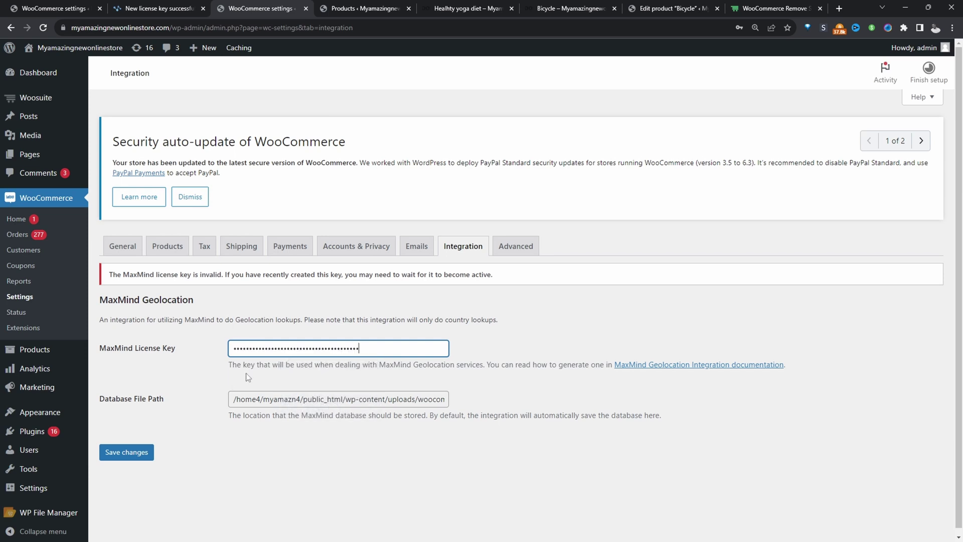
{"action": "key", "text": "Return"}
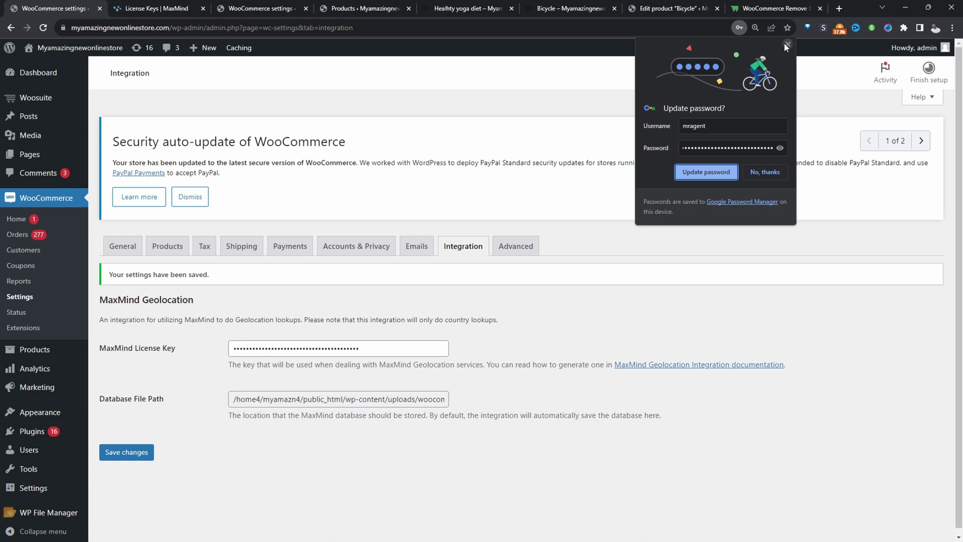
{"action": "left_click", "coordinate": [787, 45]}
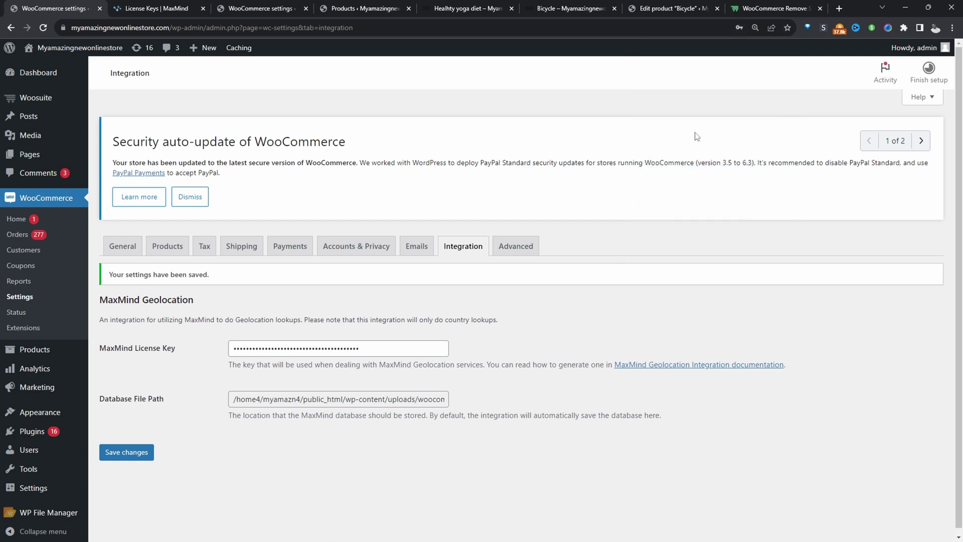
Go to Woosuite's Wholesale Pricing page listing the pricing groups.
{"action": "mouse_move", "coordinate": [69, 98]}
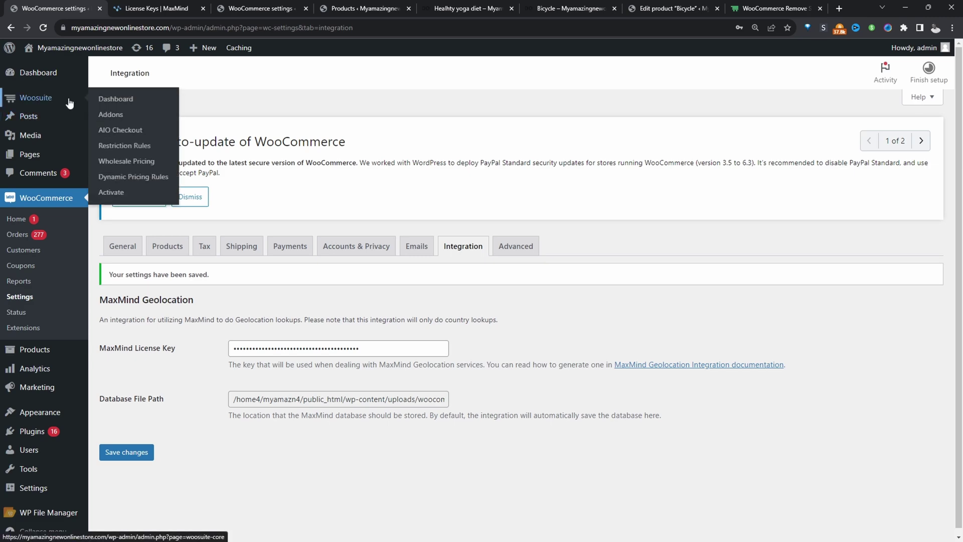
{"action": "left_click", "coordinate": [120, 161]}
{"action": "scroll", "coordinate": [449, 346], "scroll_direction": "down", "scroll_amount": 3}
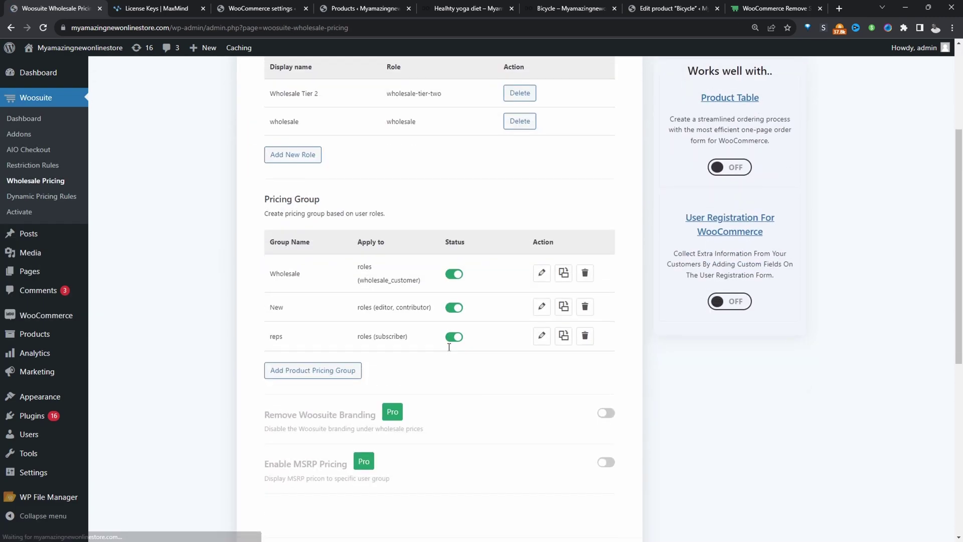
Open the pricing group dialog, then try and remove the wholesale role under Applies To.
{"action": "left_click", "coordinate": [312, 369]}
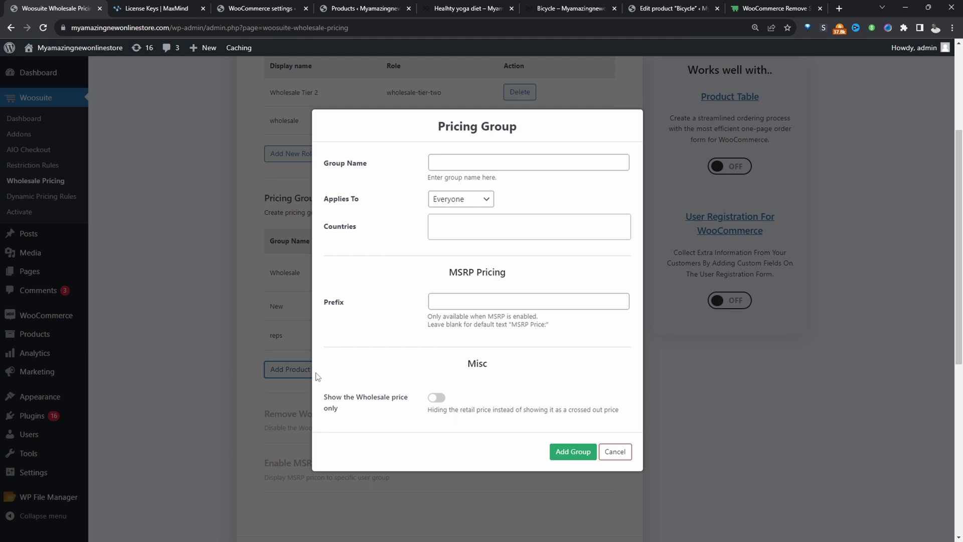
{"action": "left_click", "coordinate": [444, 202]}
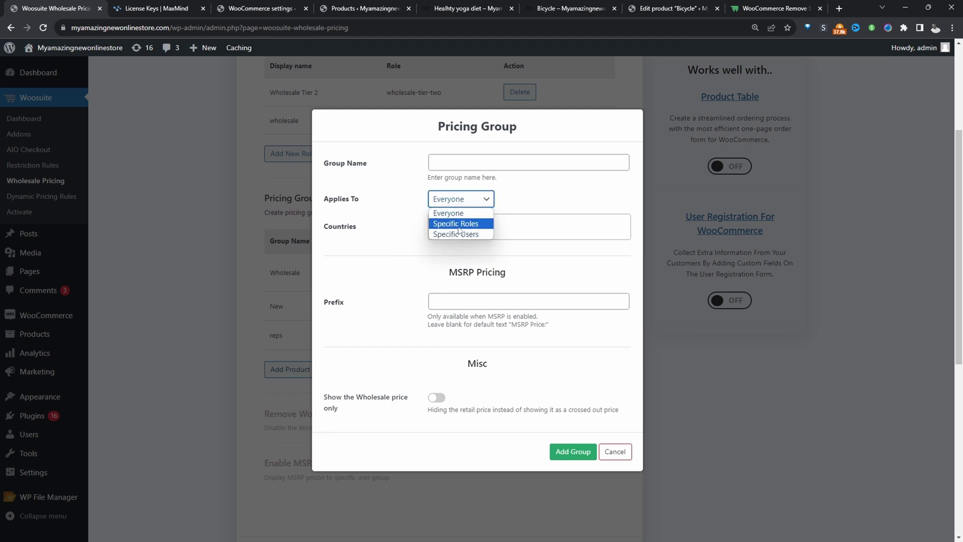
{"action": "left_click", "coordinate": [458, 225]}
{"action": "left_click", "coordinate": [454, 210]}
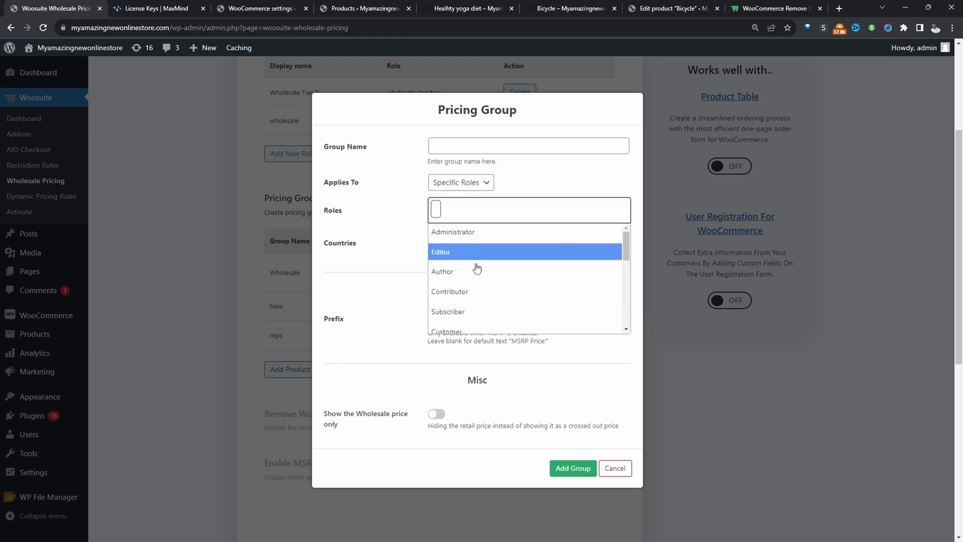
{"action": "scroll", "coordinate": [477, 269], "scroll_direction": "down", "scroll_amount": 5}
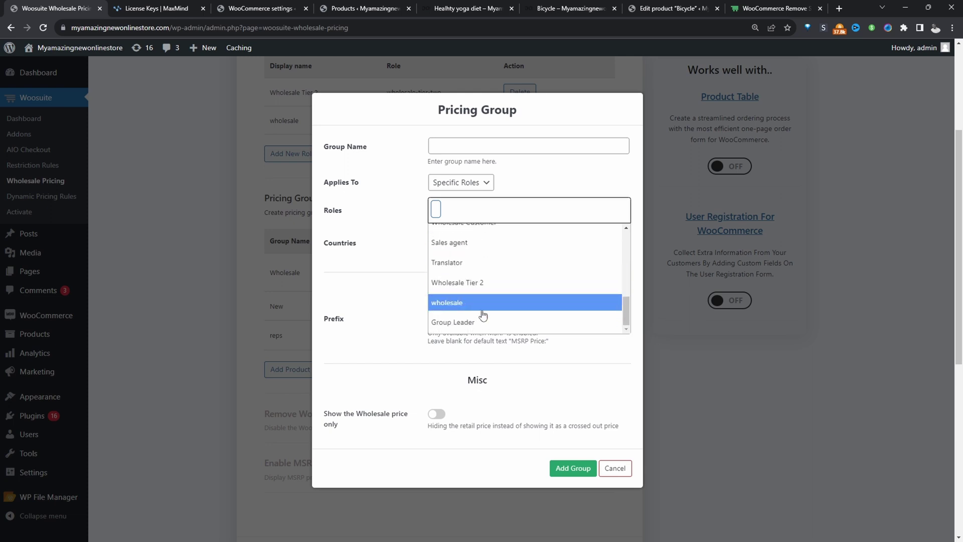
{"action": "left_click", "coordinate": [482, 307]}
{"action": "left_click", "coordinate": [469, 243]}
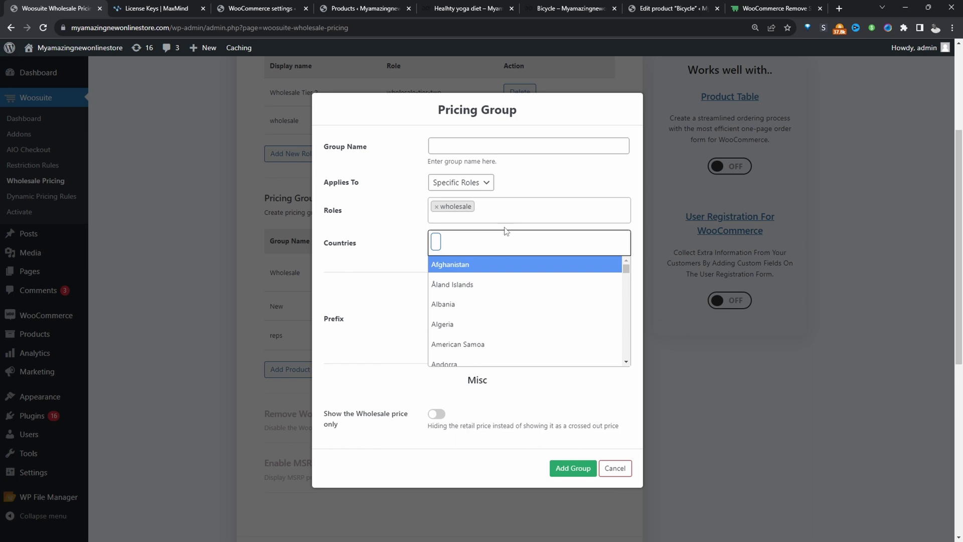
{"action": "left_click", "coordinate": [437, 206]}
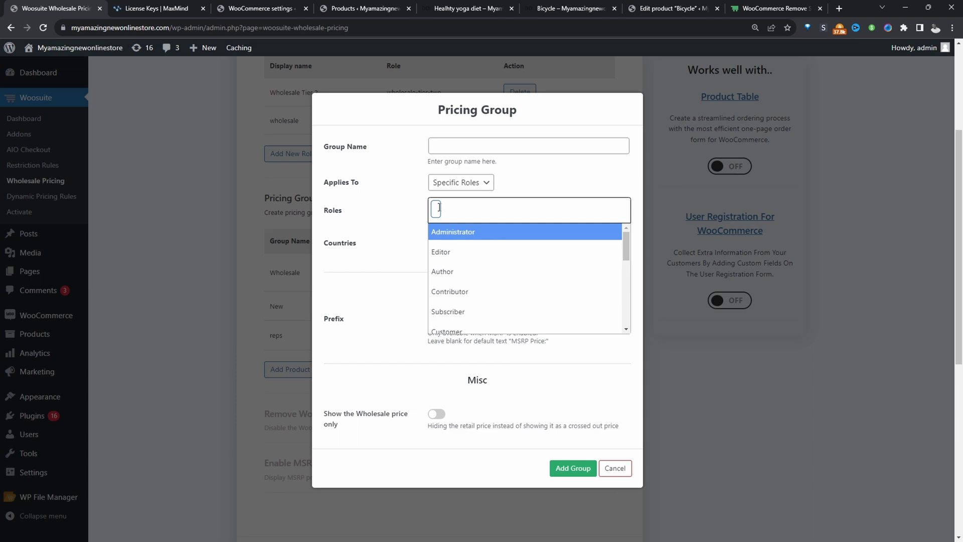
Make the group apply to Everyone in United States (US), wholesale price only, and save.
{"action": "left_click", "coordinate": [471, 146]}
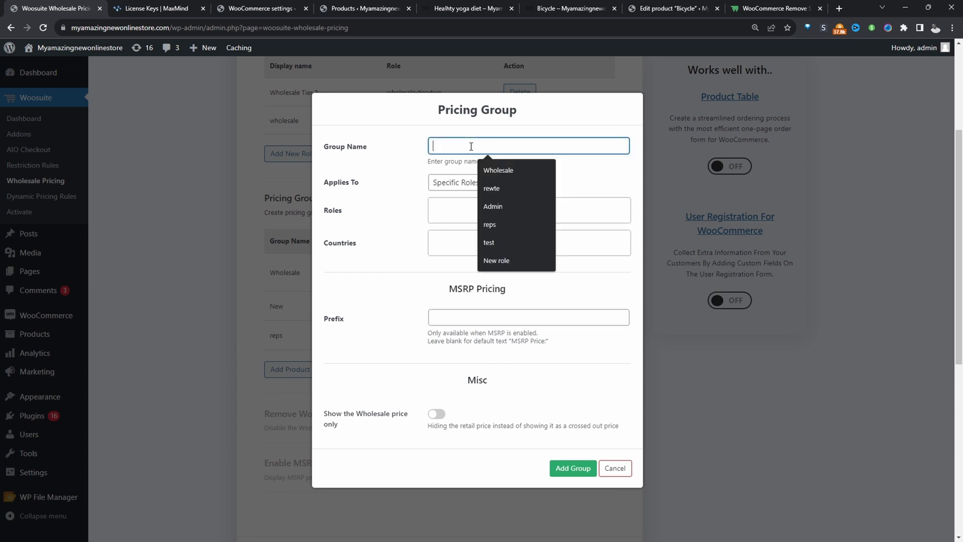
{"action": "left_click", "coordinate": [454, 182]}
{"action": "left_click", "coordinate": [464, 198]}
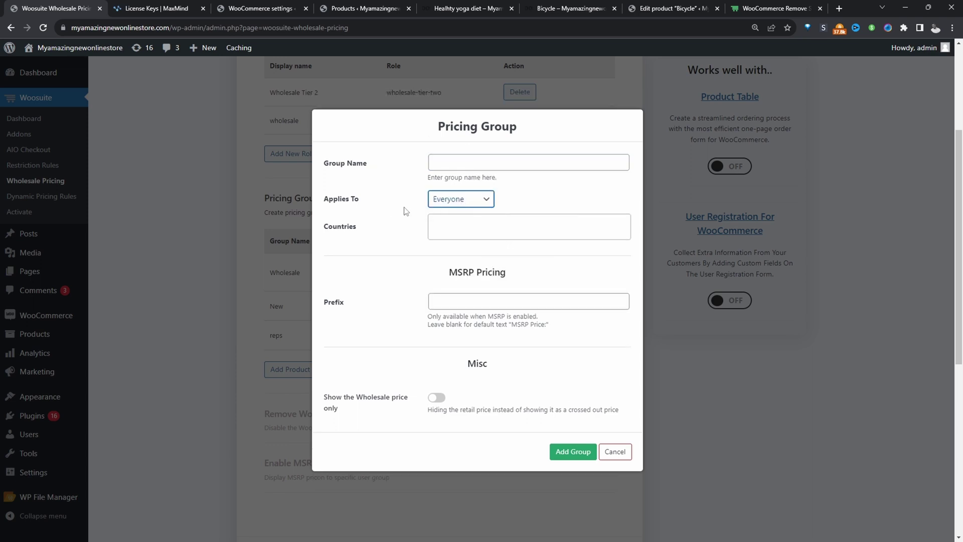
{"action": "left_click", "coordinate": [445, 227]}
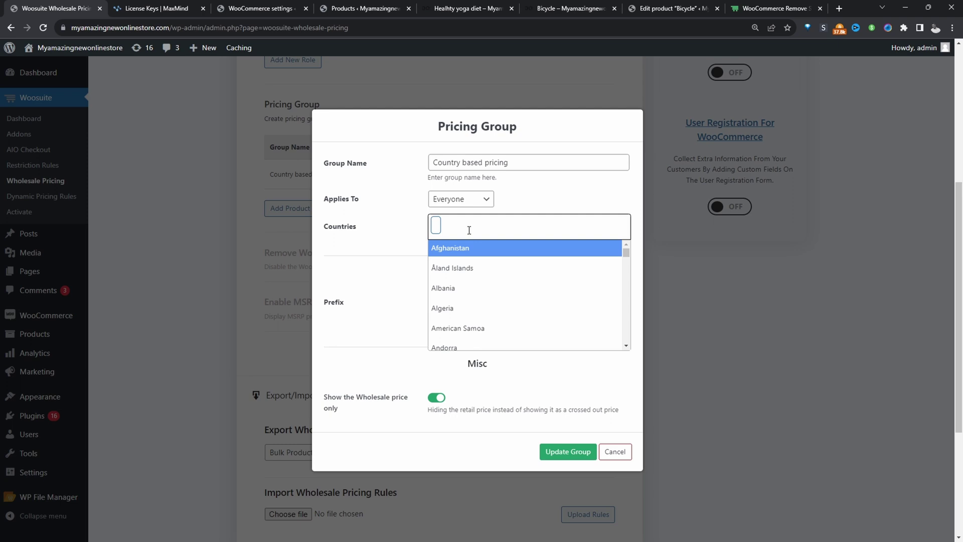
{"action": "type", "text": "unit"}
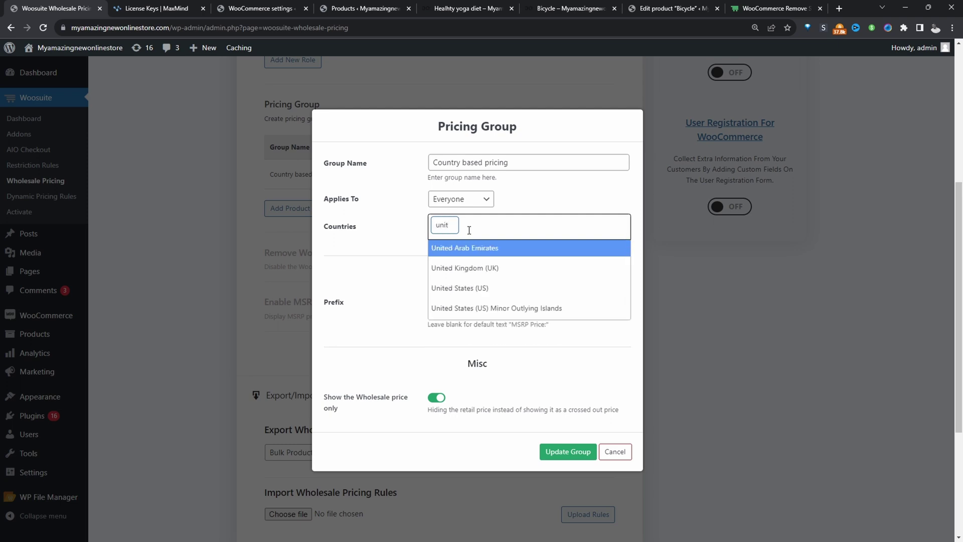
{"action": "left_click", "coordinate": [494, 286]}
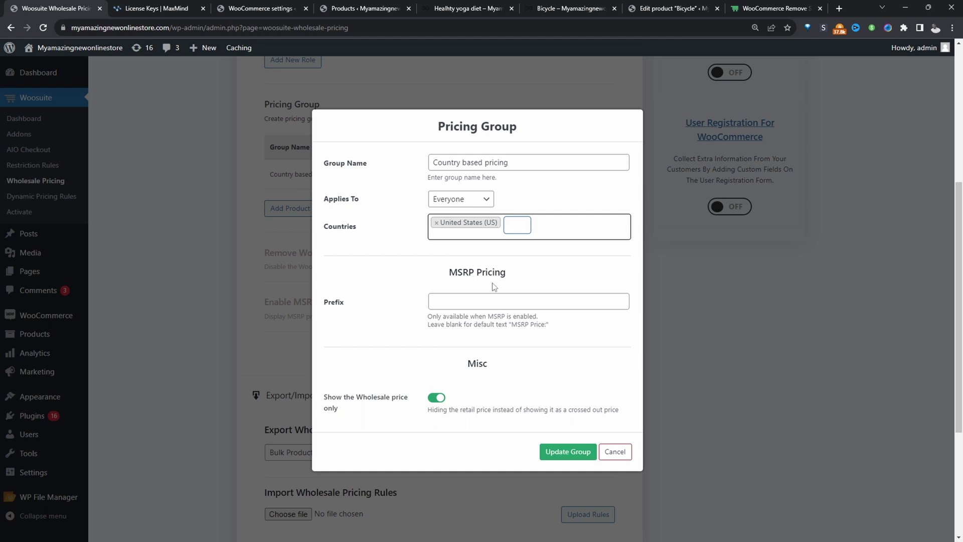
{"action": "left_click", "coordinate": [436, 397]}
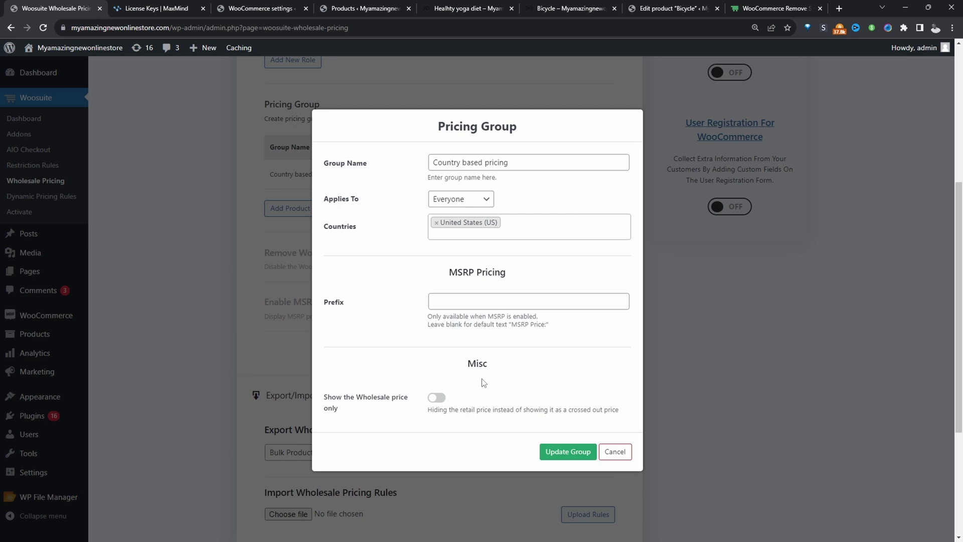
{"action": "left_click", "coordinate": [437, 397]}
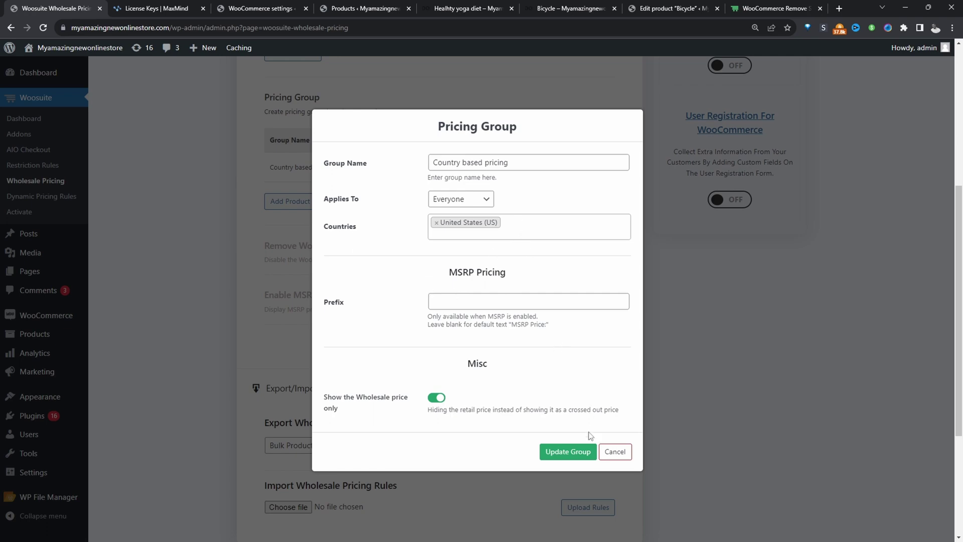
{"action": "left_click", "coordinate": [585, 451]}
Acknowledge the alert and open All Products in a new tab, listing the Bicycle at $150.00.
{"action": "key", "text": "Return"}
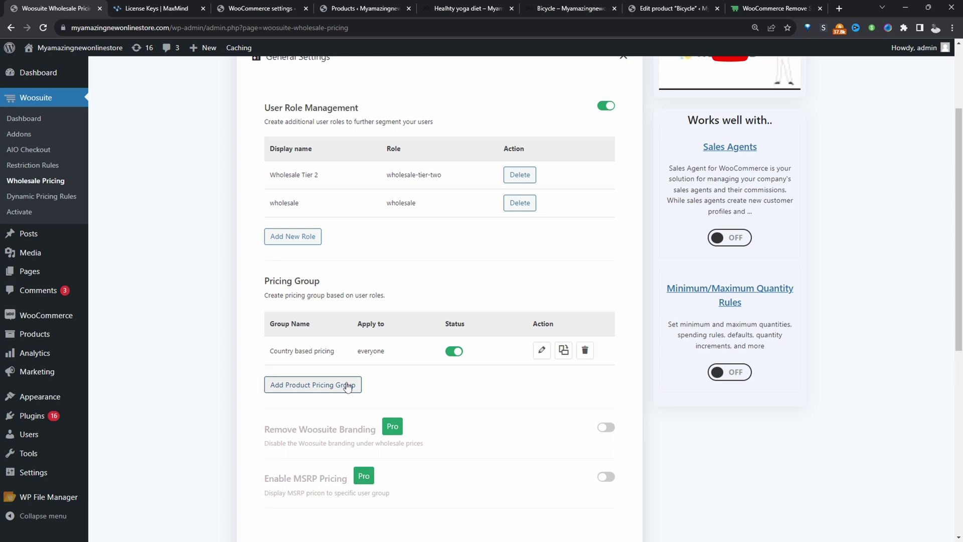
{"action": "mouse_move", "coordinate": [60, 334]}
{"action": "middle_click", "coordinate": [103, 338]}
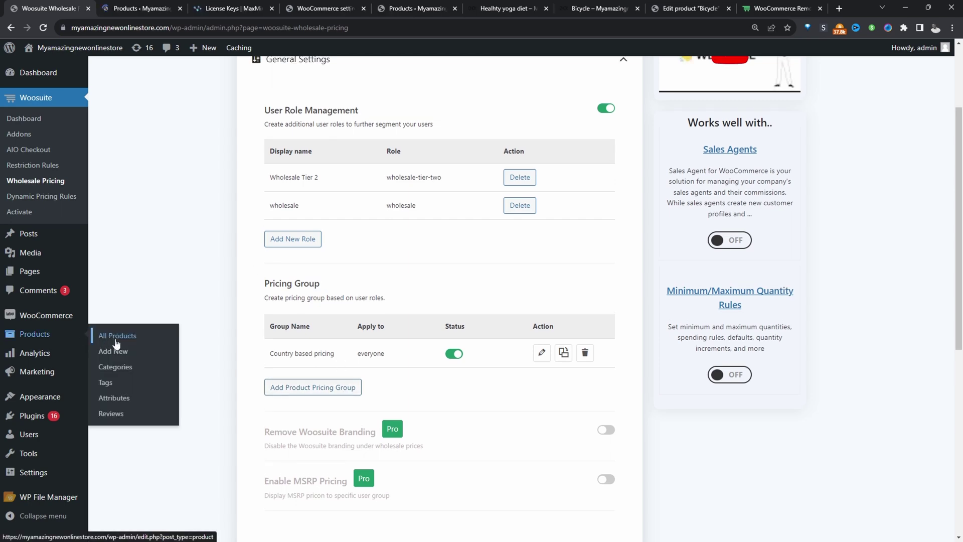
{"action": "key", "text": "ctrl+Tab"}
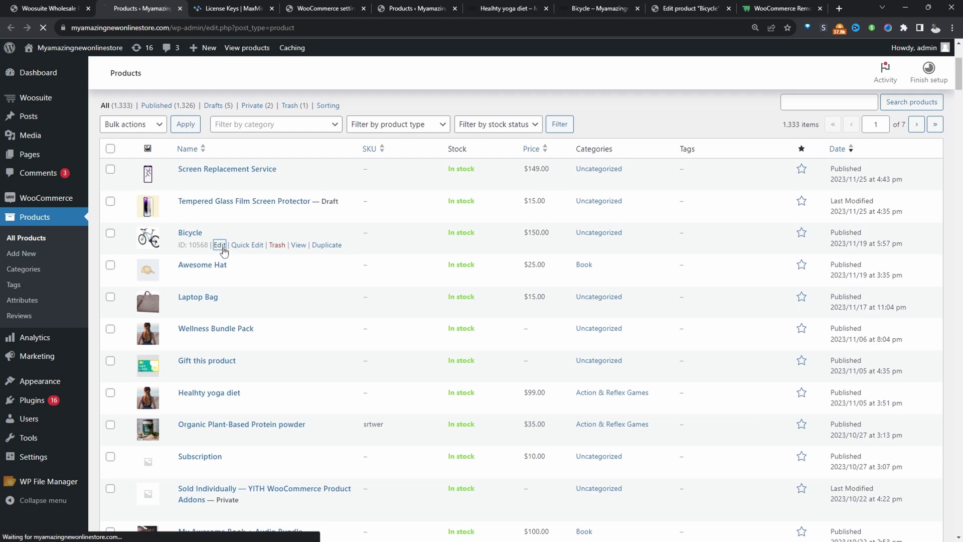
Edit the Bicycle, enter 100 as its US rule Wholesale Price, and update the product.
{"action": "left_click", "coordinate": [221, 246]}
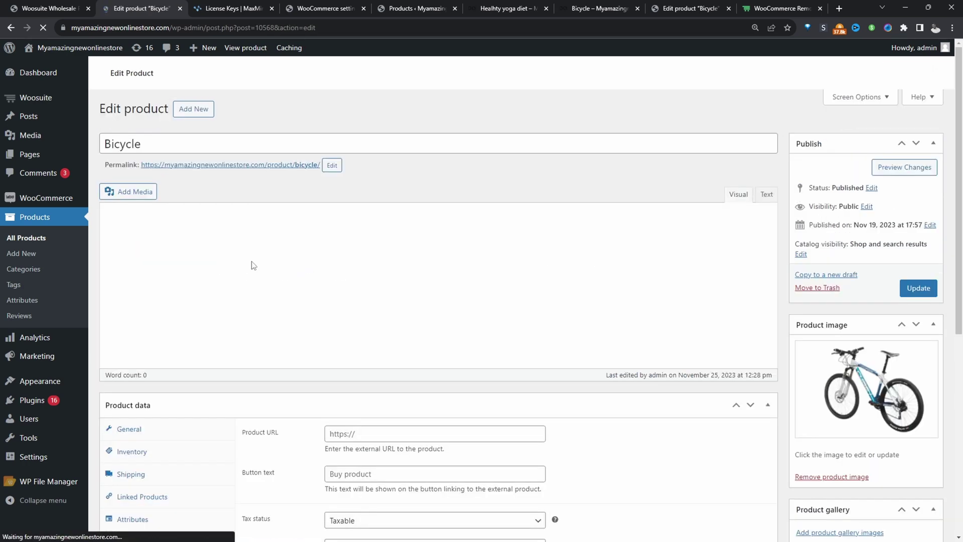
{"action": "scroll", "coordinate": [326, 241], "scroll_direction": "down", "scroll_amount": 7}
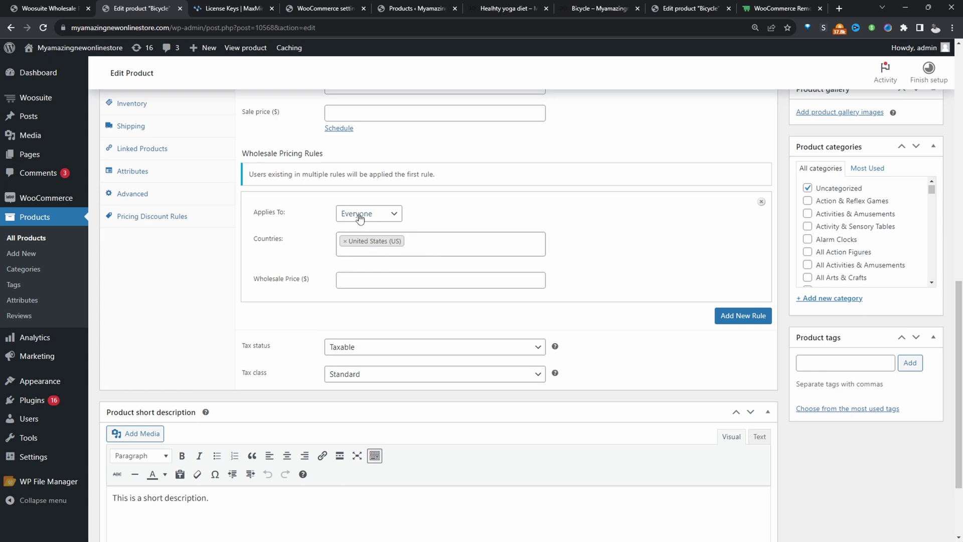
{"action": "left_click", "coordinate": [375, 284]}
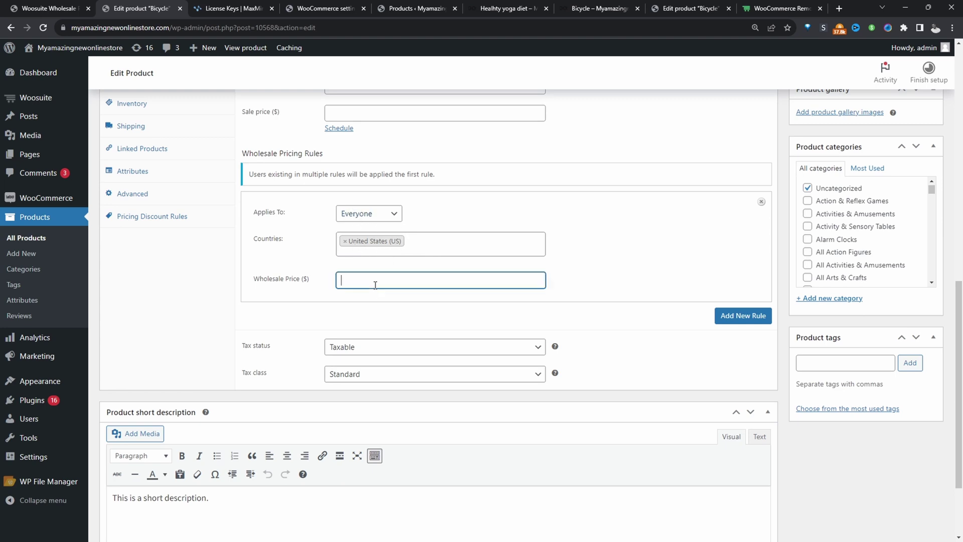
{"action": "scroll", "coordinate": [392, 285], "scroll_direction": "up", "scroll_amount": 4}
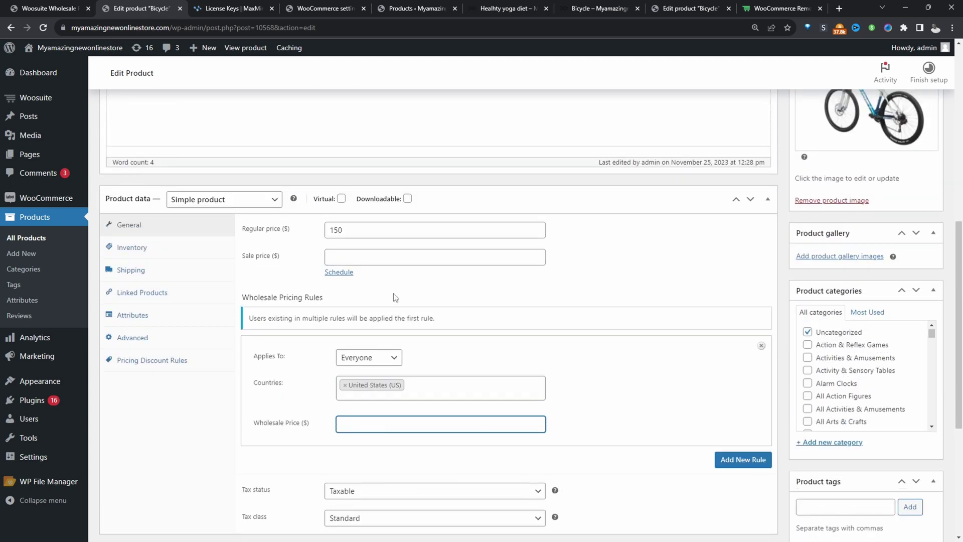
{"action": "left_click", "coordinate": [359, 285]}
{"action": "left_click_drag", "start_coordinate": [359, 285], "coordinate": [314, 286]}
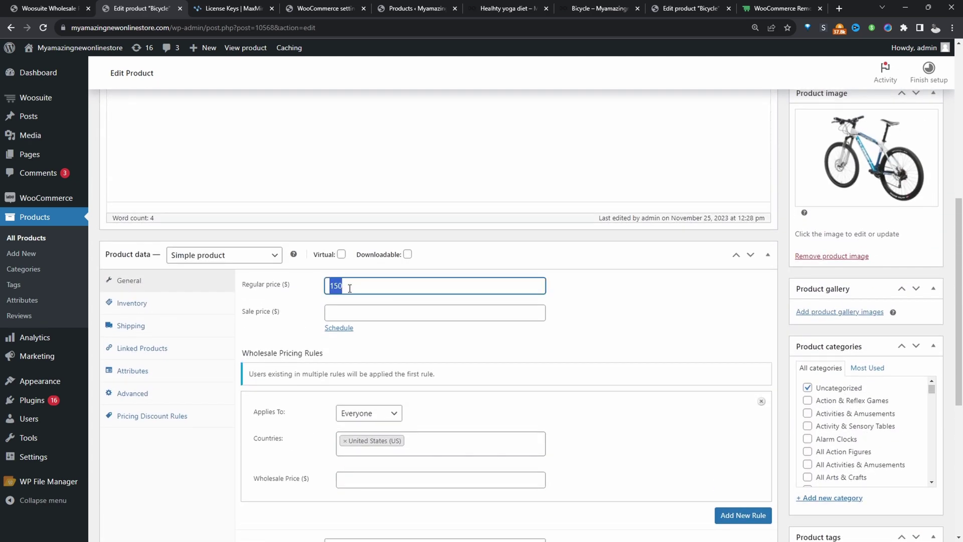
{"action": "scroll", "coordinate": [349, 288], "scroll_direction": "down", "scroll_amount": 3}
{"action": "left_click", "coordinate": [378, 321]}
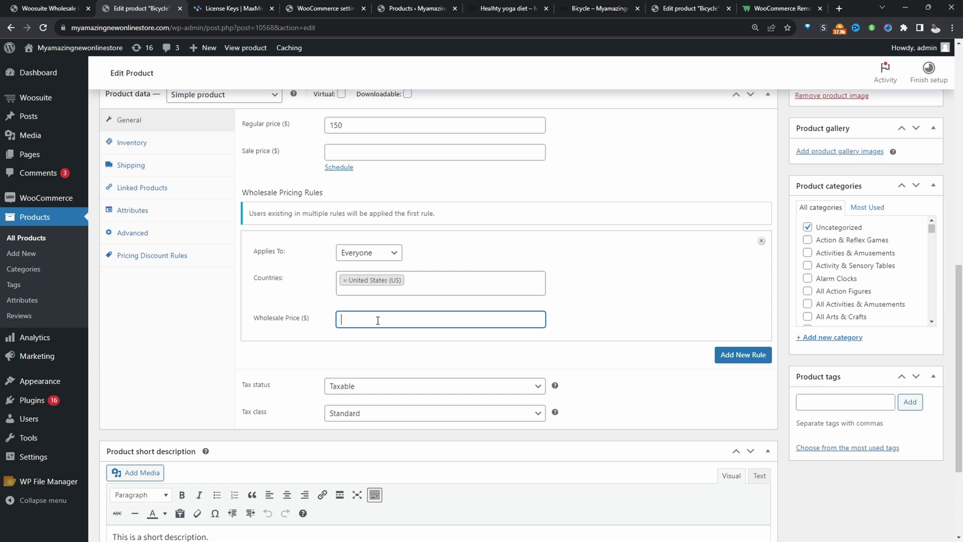
{"action": "type", "text": "100"}
{"action": "scroll", "coordinate": [377, 321], "scroll_direction": "up", "scroll_amount": 4}
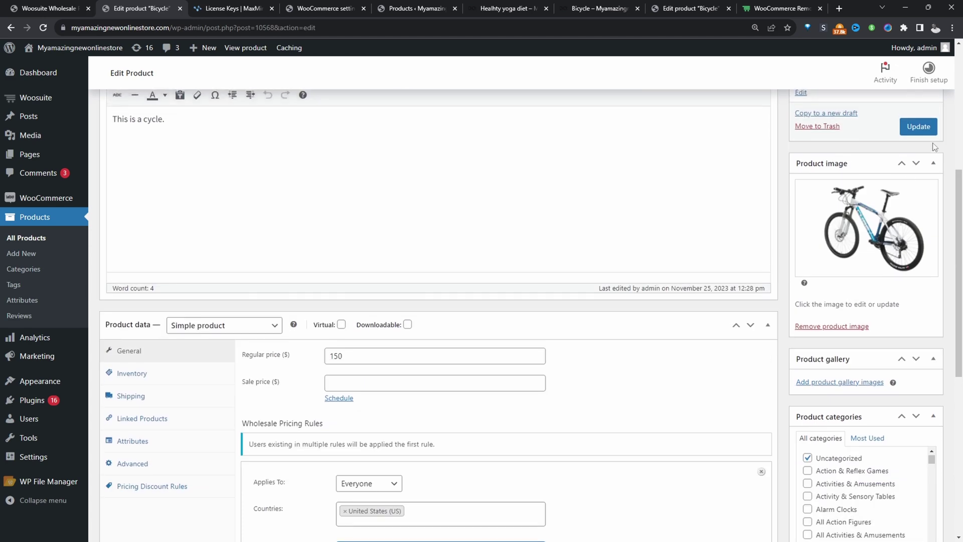
{"action": "left_click", "coordinate": [918, 127]}
View the Bicycle storefront page at $150.00 and connect ProtonVPN to United States.
{"action": "left_click", "coordinate": [245, 47]}
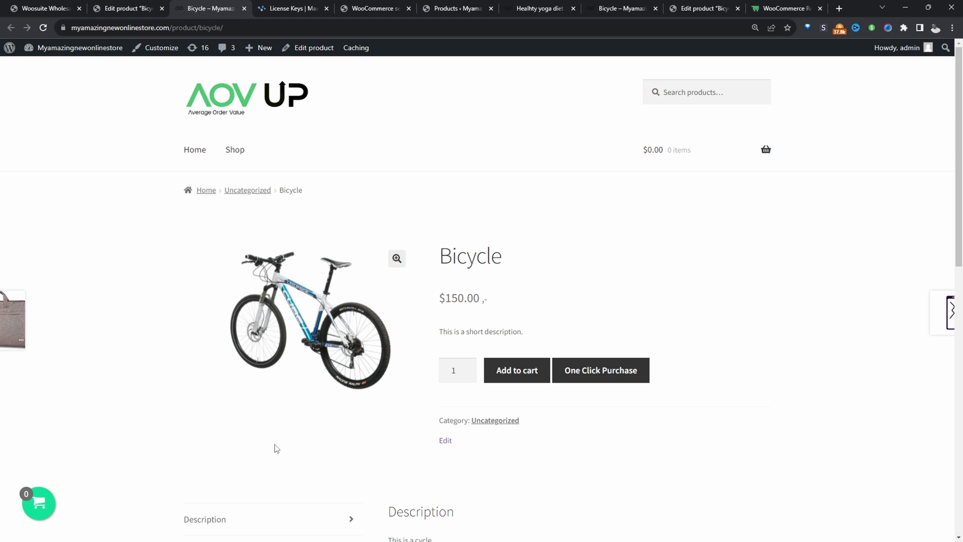
{"action": "key", "text": "alt+Tab"}
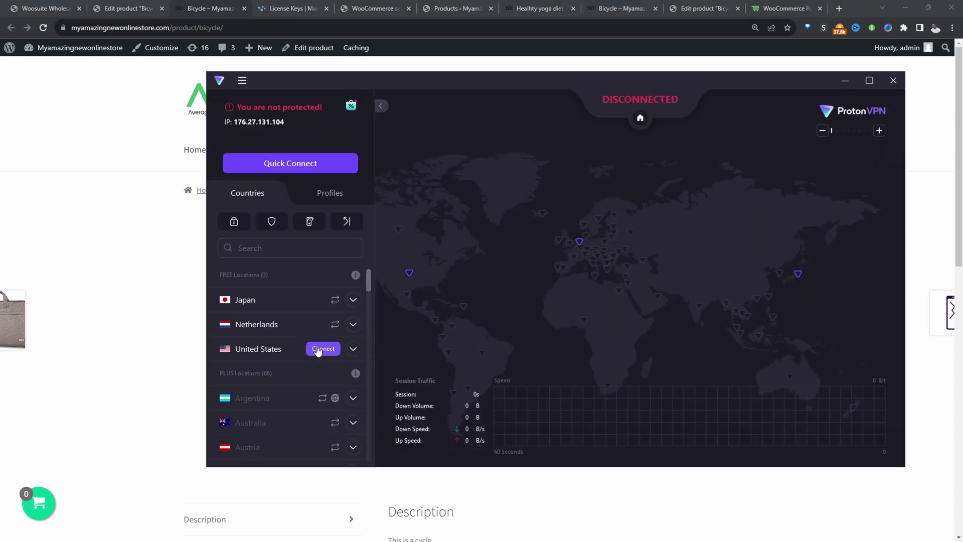
{"action": "key", "text": "alt+Tab"}
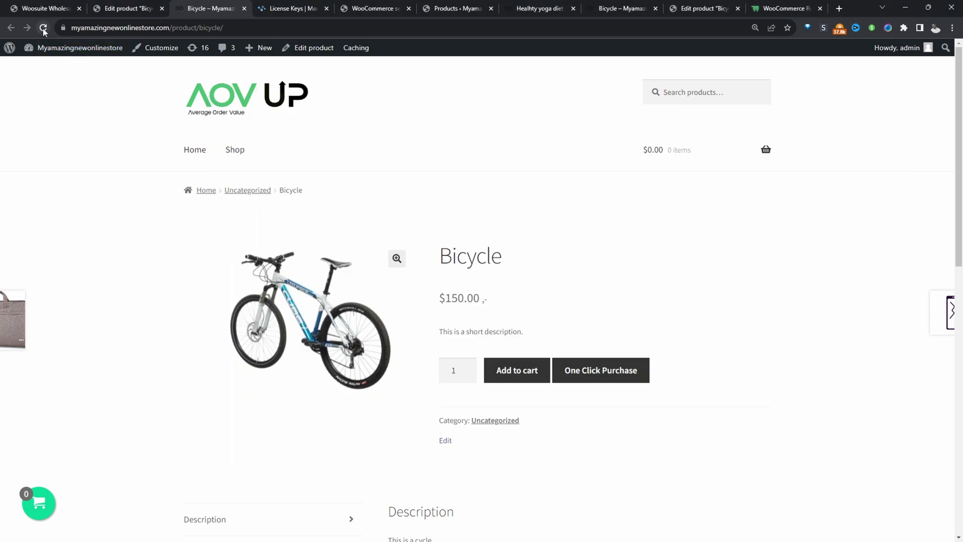
Reload the Bicycle page to see the $100.00 US wholesale price and Woosuite notice.
{"action": "left_click", "coordinate": [43, 28]}
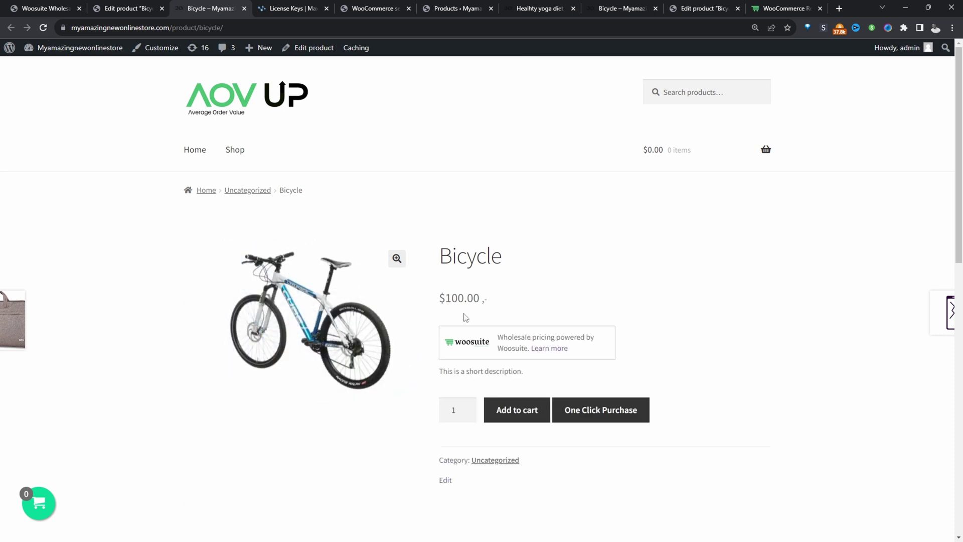